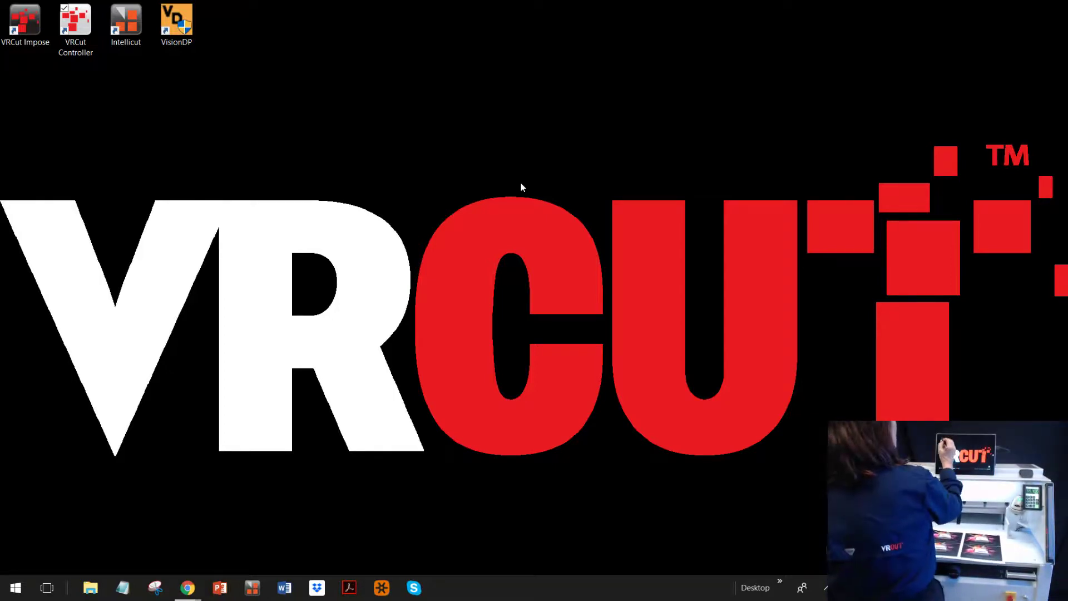
Step: Launch VRCut Controller from its desktop icon
{"action": "left_click", "coordinate": [76, 22]}
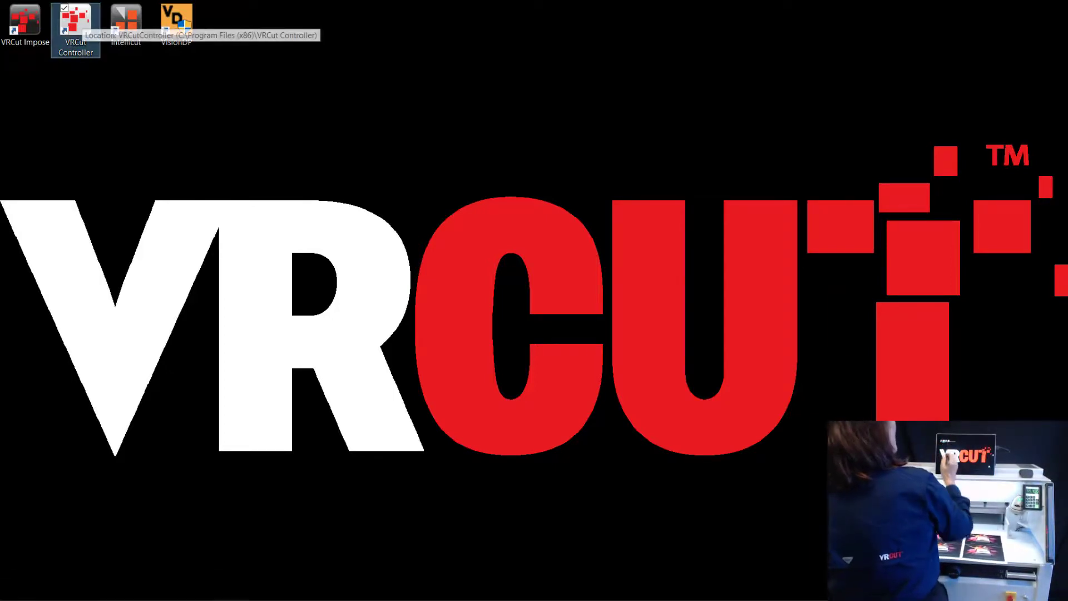
{"action": "double_click", "coordinate": [76, 22]}
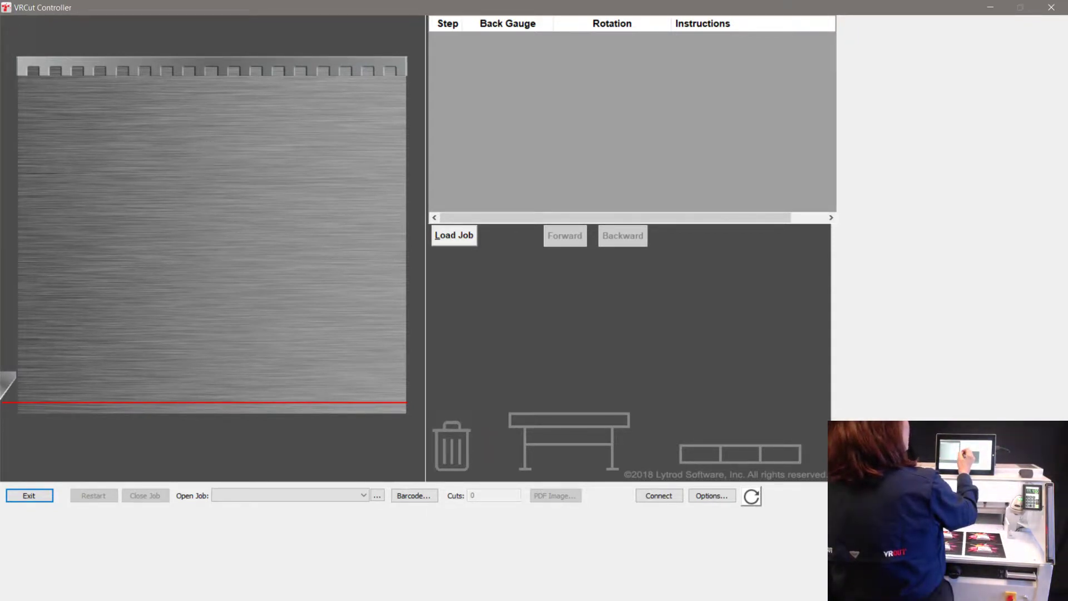
Step: Load job barcode 344 and attach the Revolutionary Redefined Postcard PDF as the sheet artwork
{"action": "left_click", "coordinate": [454, 236]}
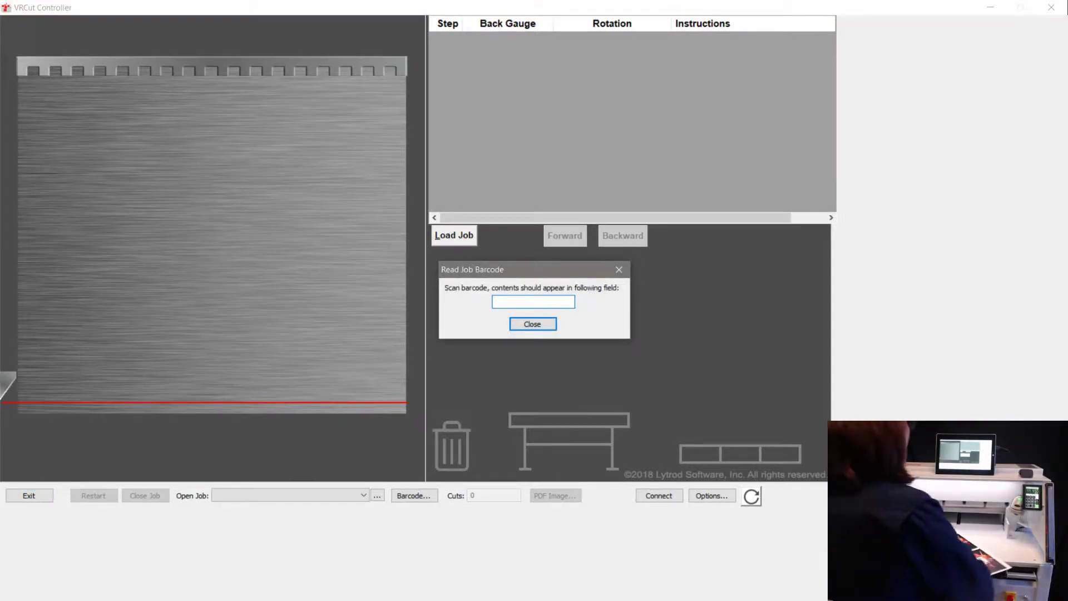
{"action": "type", "text": "344"}
{"action": "key", "text": "Return"}
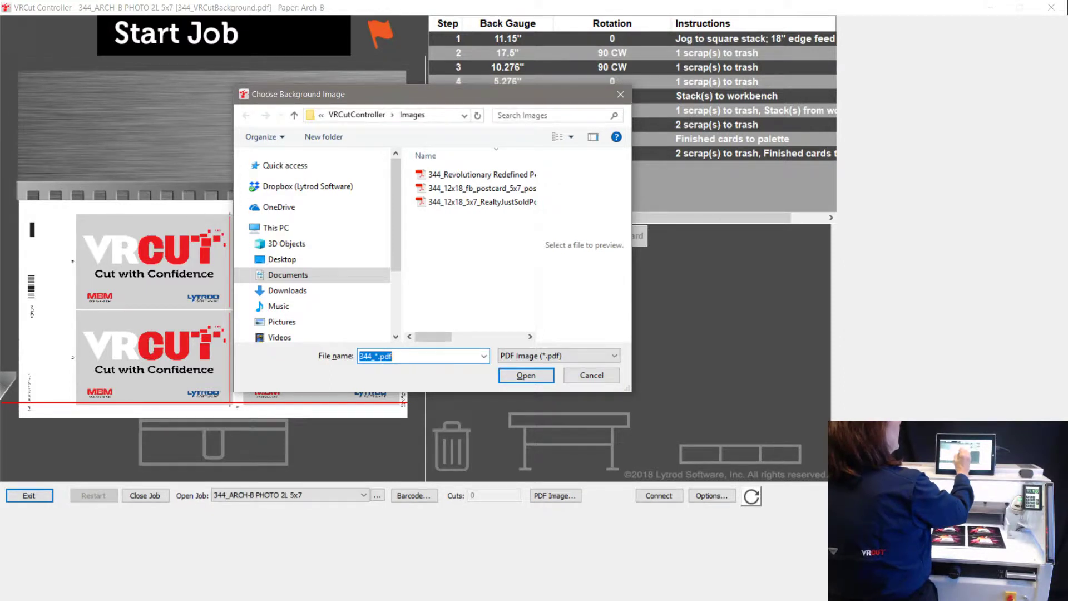
{"action": "left_click", "coordinate": [481, 174]}
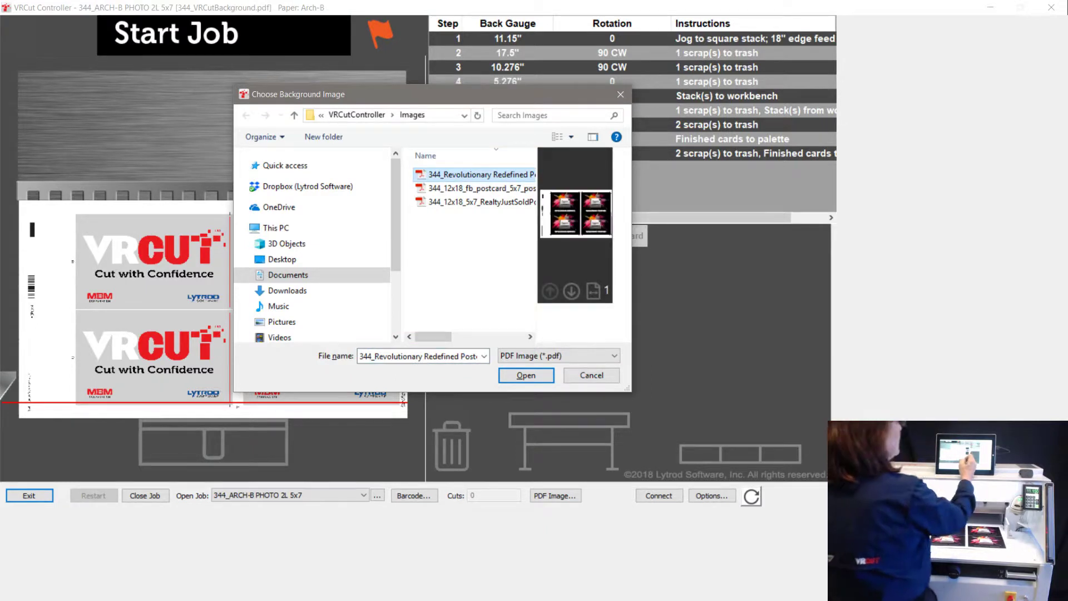
{"action": "key", "text": "Return"}
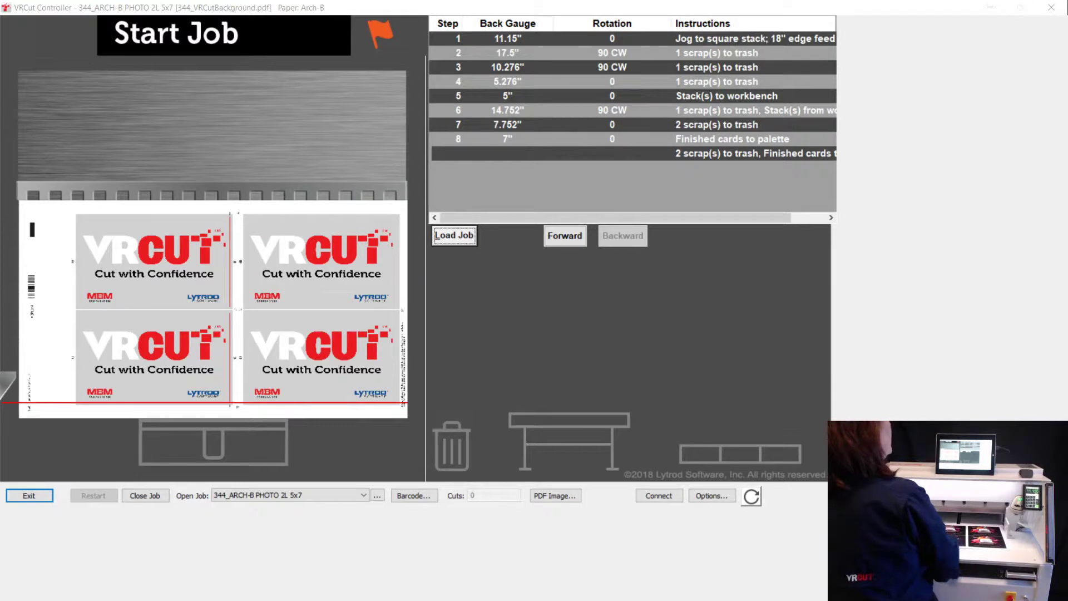
Step: Start the loaded postcard job at step 1, Jog to Square Stack
{"action": "key", "text": "Return"}
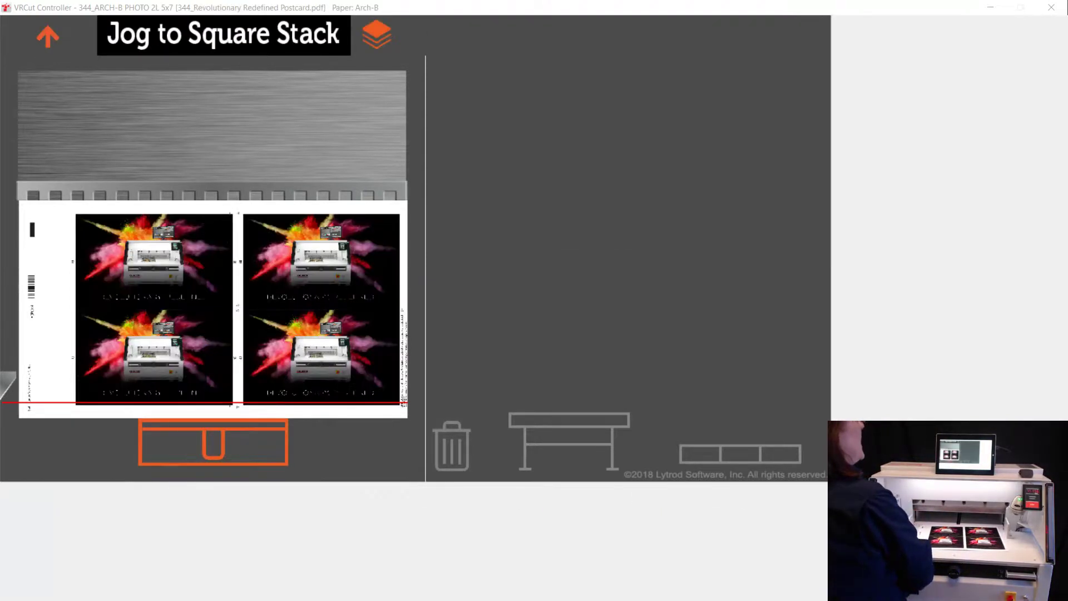